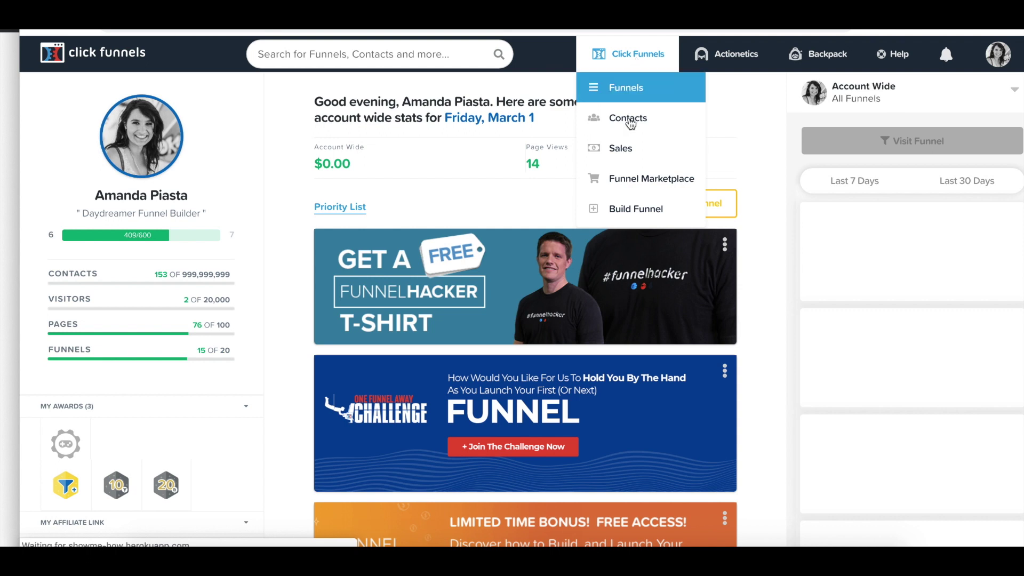
# Step: Start building a new funnel in ClickFunnels
pyautogui.click(630, 211)
pyautogui.scroll(-2, 573, 192)
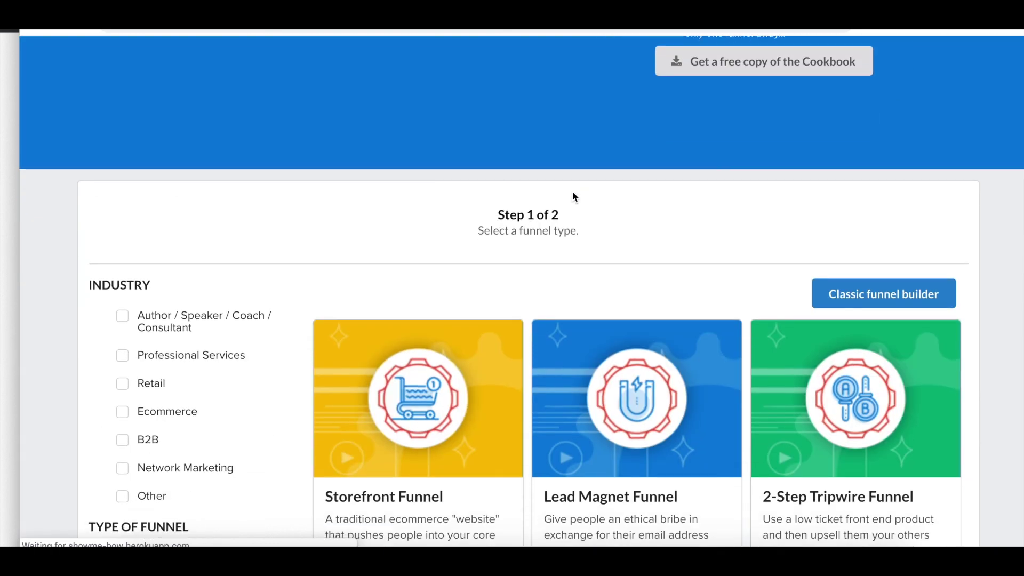
pyautogui.scroll(-3, 573, 192)
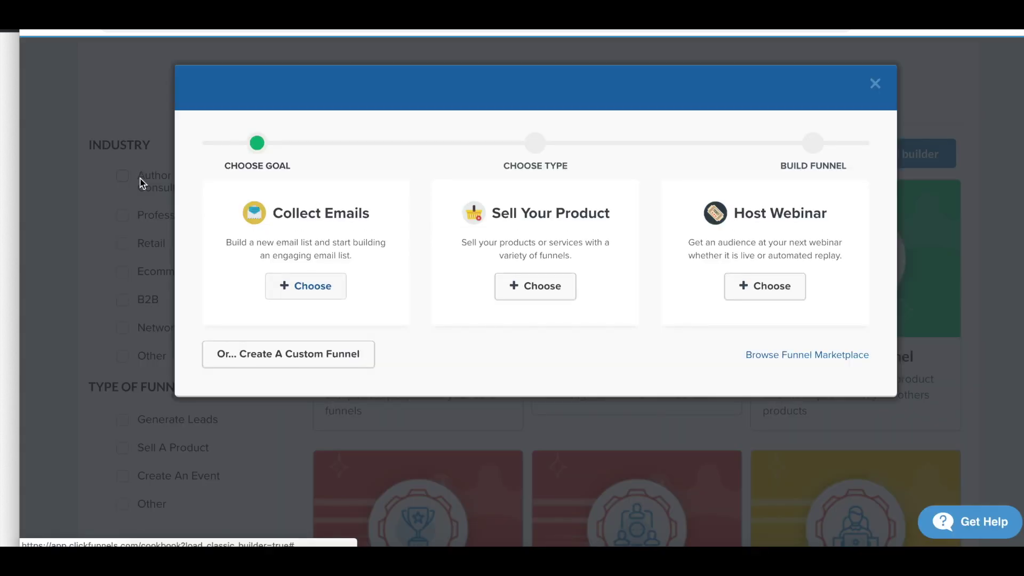
# Step: Dismiss the funnel goal popup and filter funnel types to Generate Leads
pyautogui.click(141, 182)
pyautogui.scroll(-2, 134, 309)
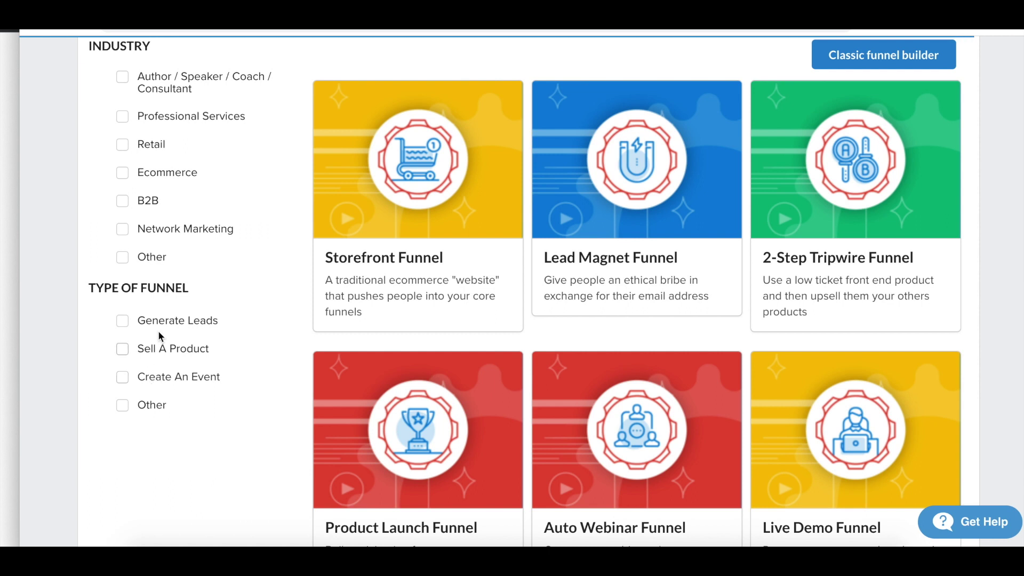
pyautogui.click(123, 322)
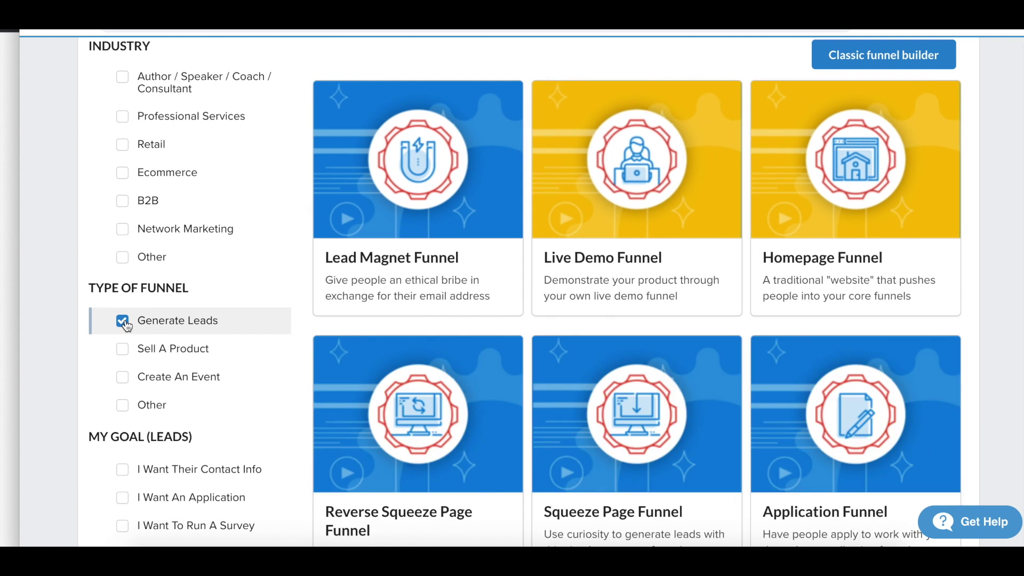
pyautogui.moveTo(845, 163)
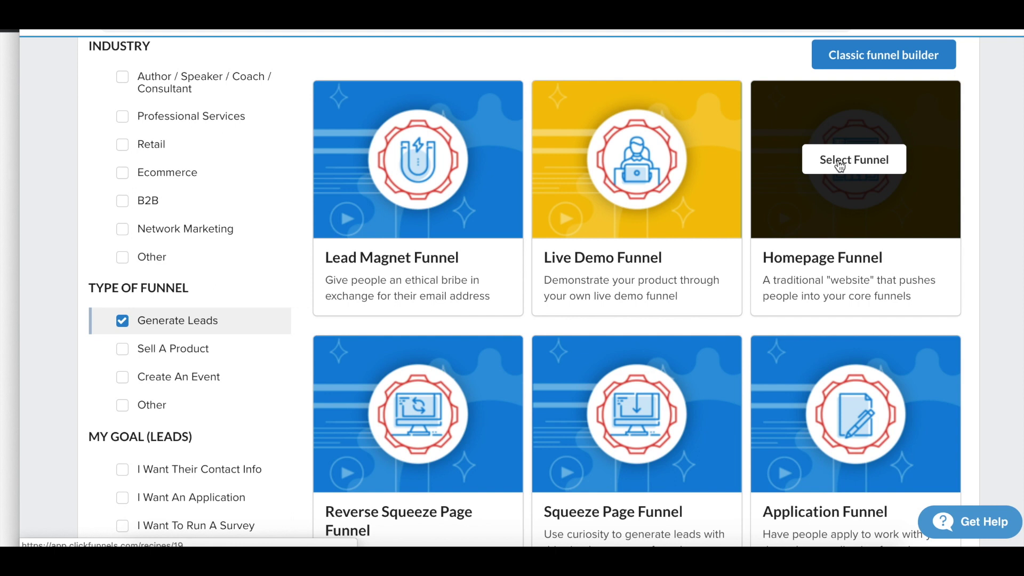
# Step: Pick the Homepage Funnel type and get the free FOODIE | Homepage Funnel template
pyautogui.click(839, 165)
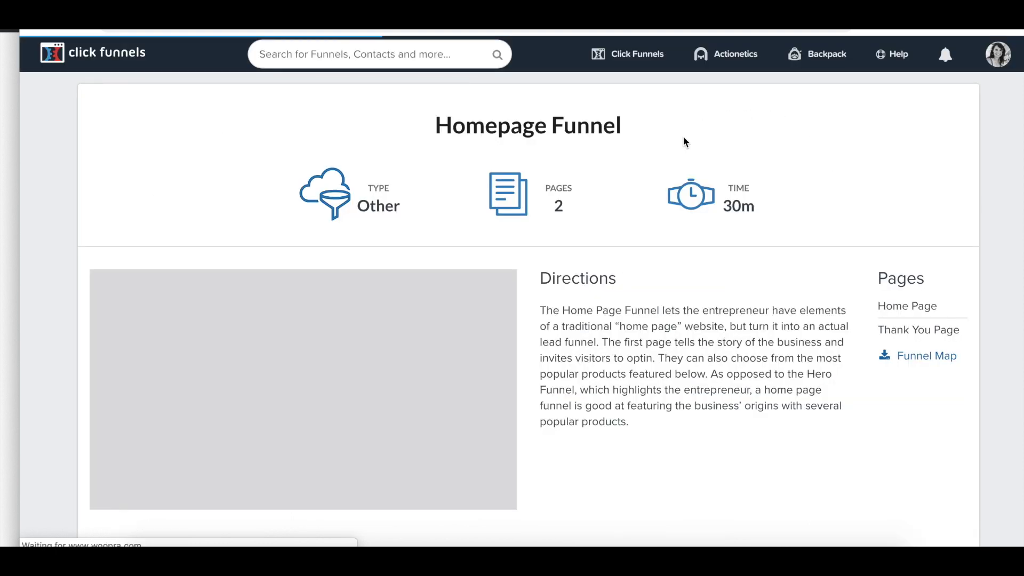
pyautogui.scroll(-10, 783, 199)
pyautogui.scroll(-2, 783, 200)
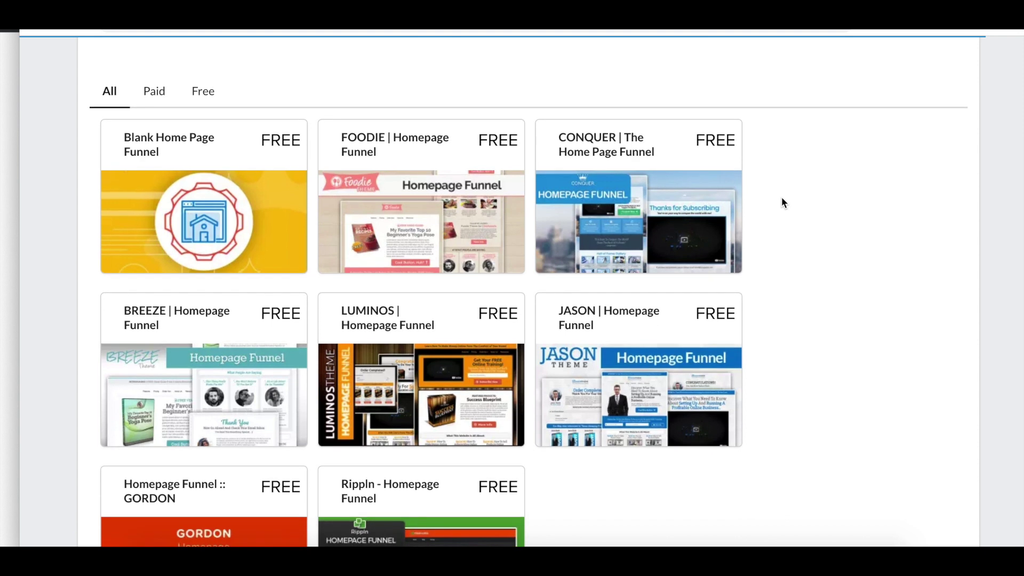
pyautogui.scroll(-1, 781, 198)
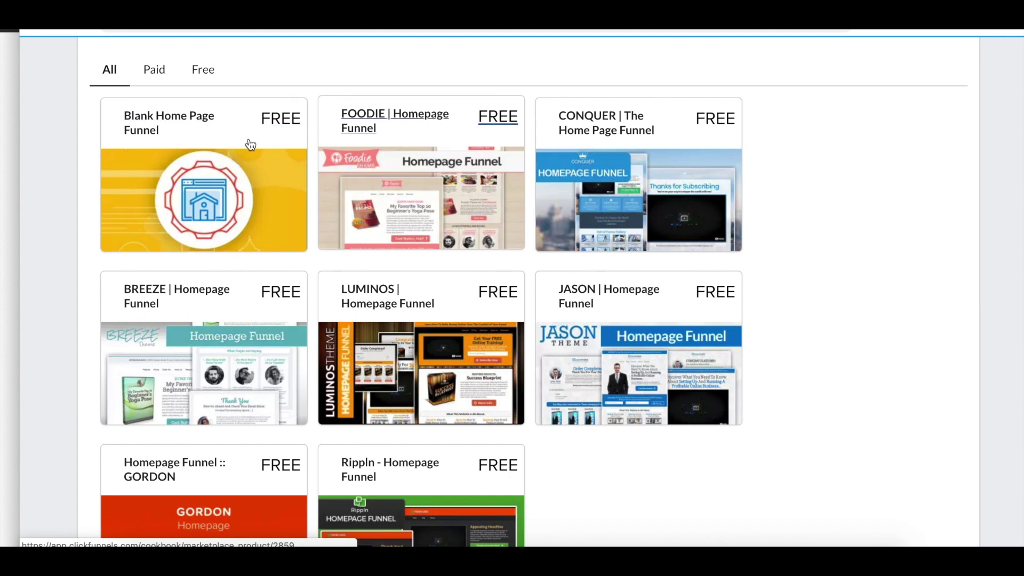
pyautogui.click(444, 115)
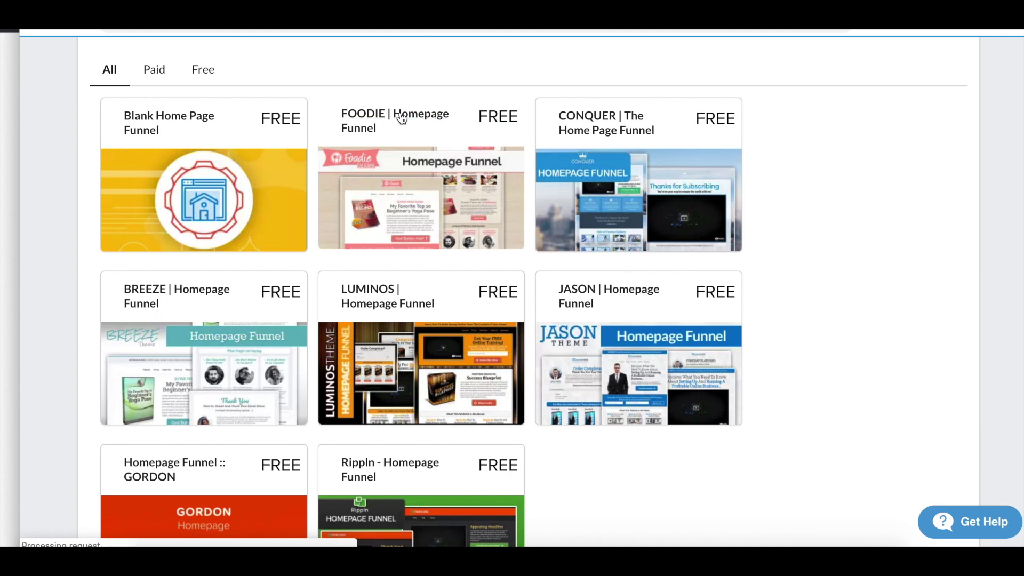
pyautogui.click(402, 119)
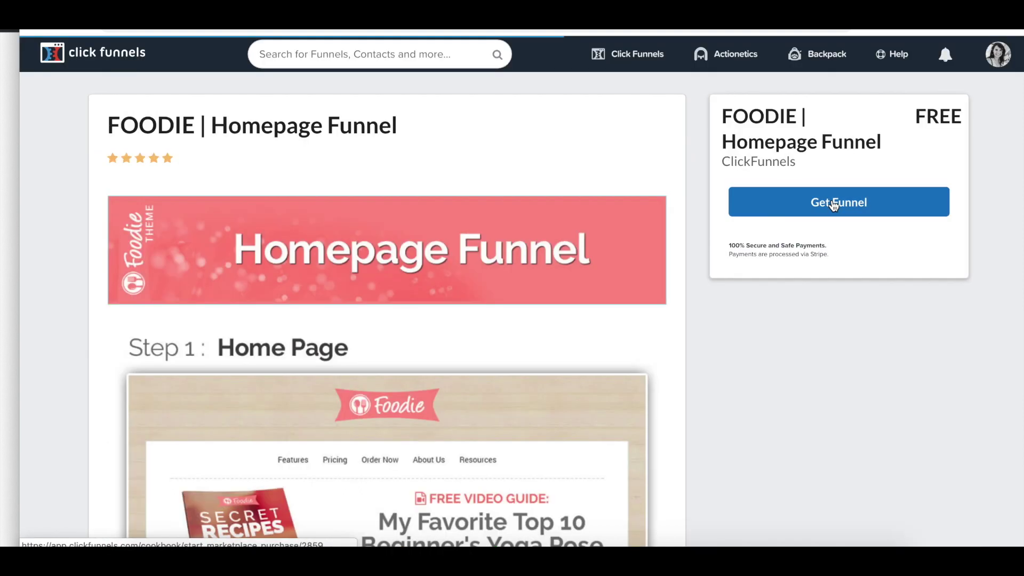
pyautogui.click(835, 205)
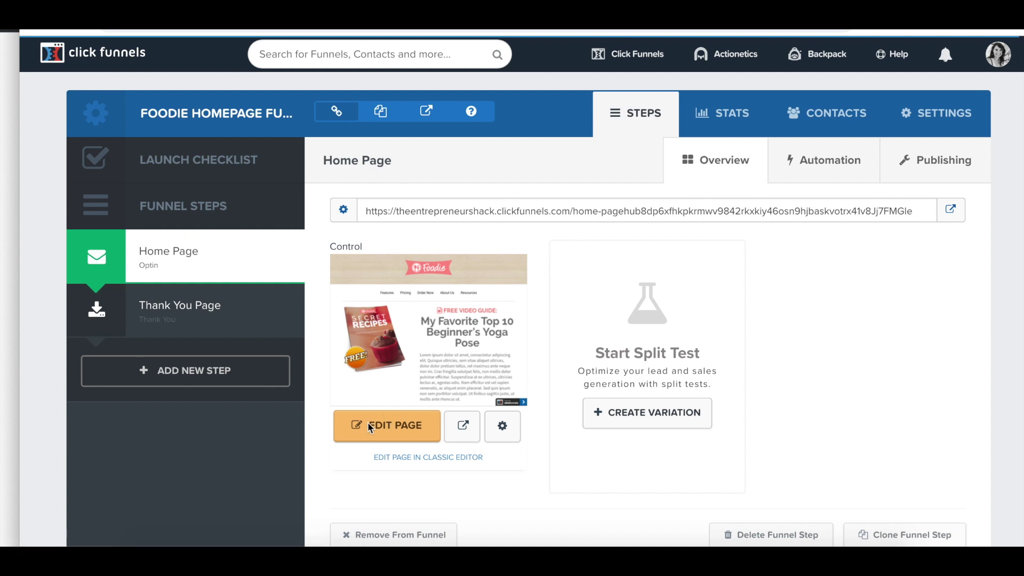
# Step: Open the Home Page in the editor, move the yoga headline, and open the Foodie logo's Image settings
pyautogui.click(384, 429)
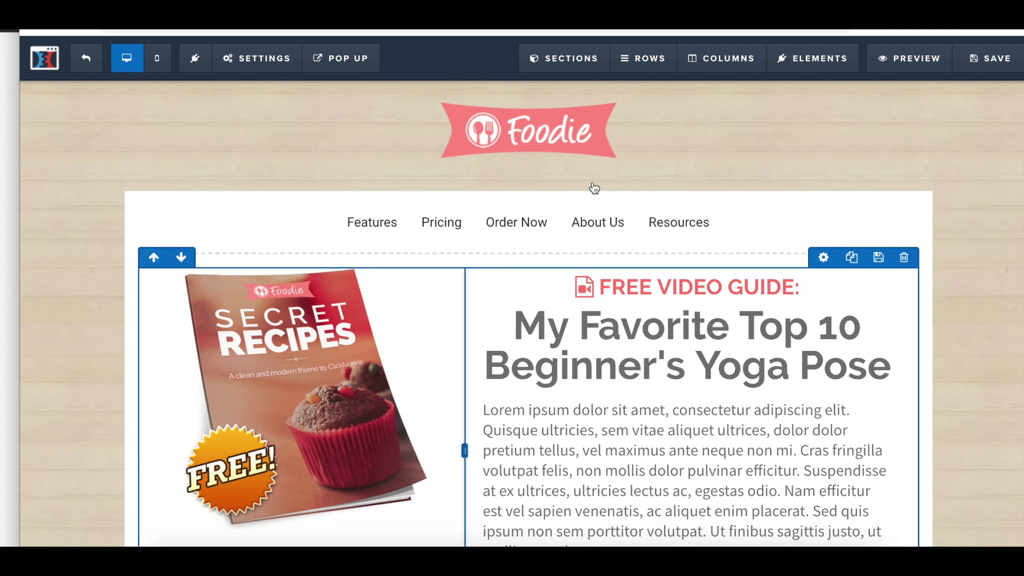
pyautogui.click(628, 332)
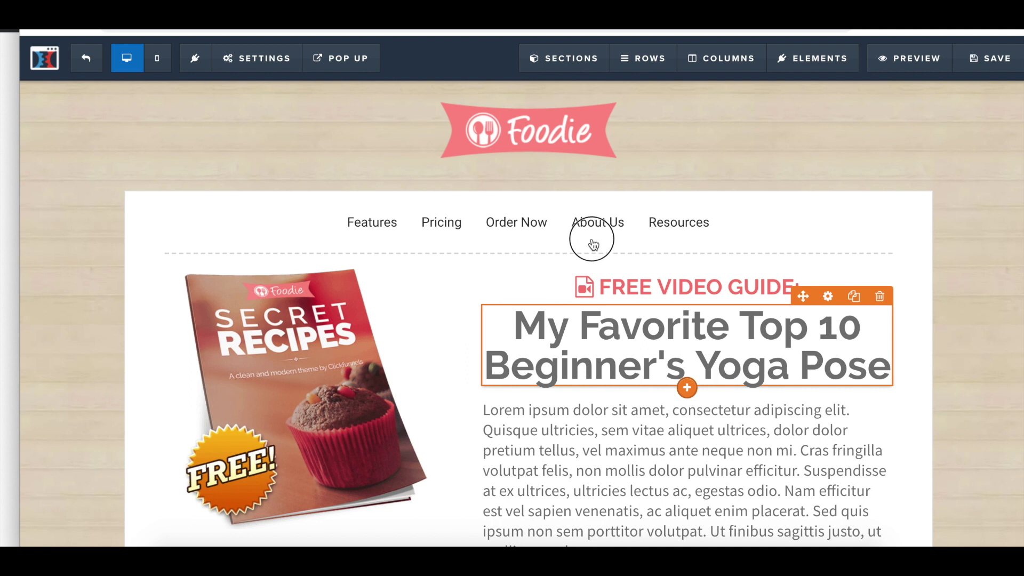
pyautogui.moveTo(594, 245); pyautogui.dragTo(570, 214)
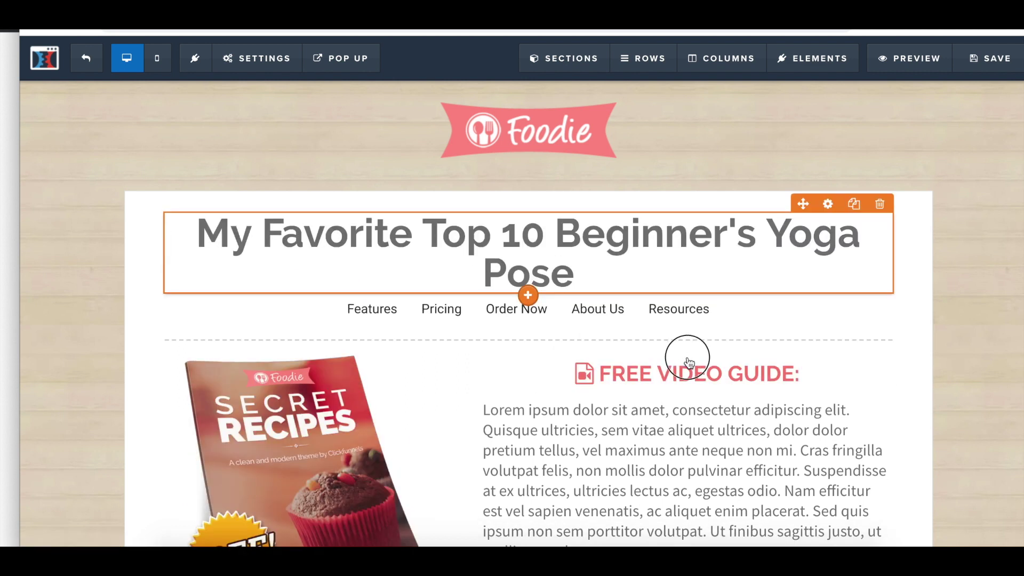
pyautogui.moveTo(692, 382); pyautogui.dragTo(724, 327)
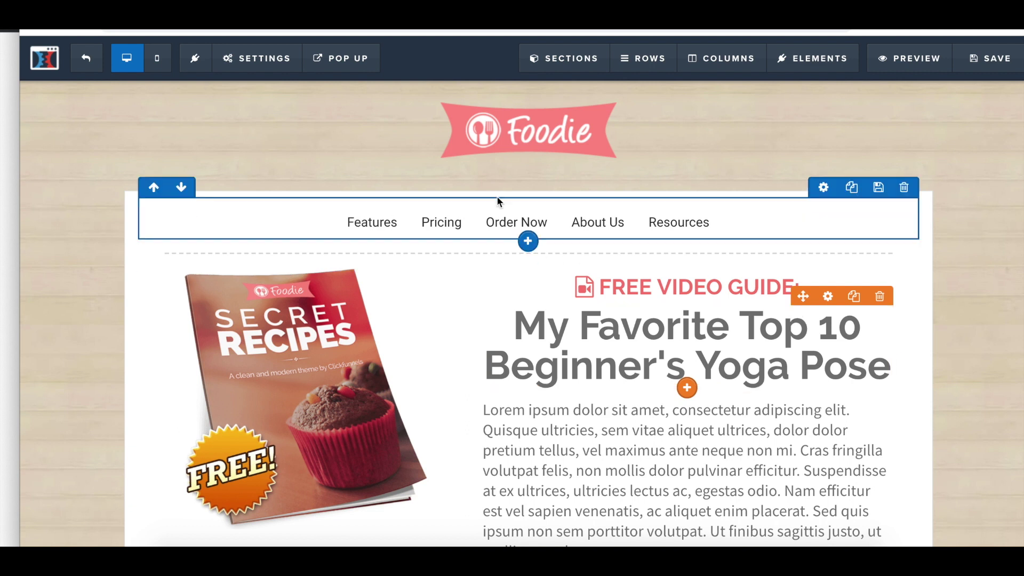
pyautogui.click(542, 138)
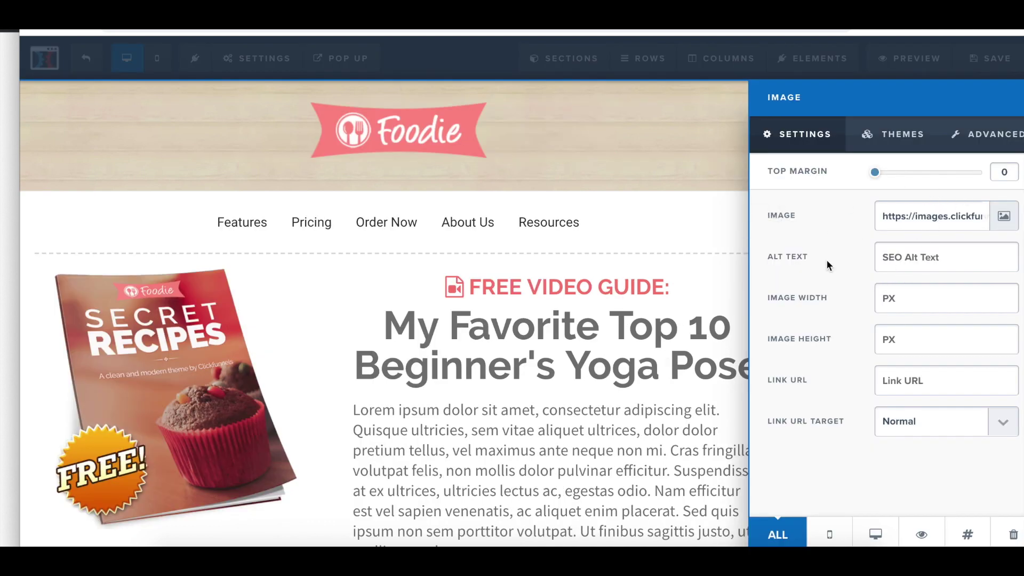
# Step: Replace the FREE VIDEO GUIDE heading with 'Edit Your Text', then preview the page on mobile
pyautogui.click(592, 290)
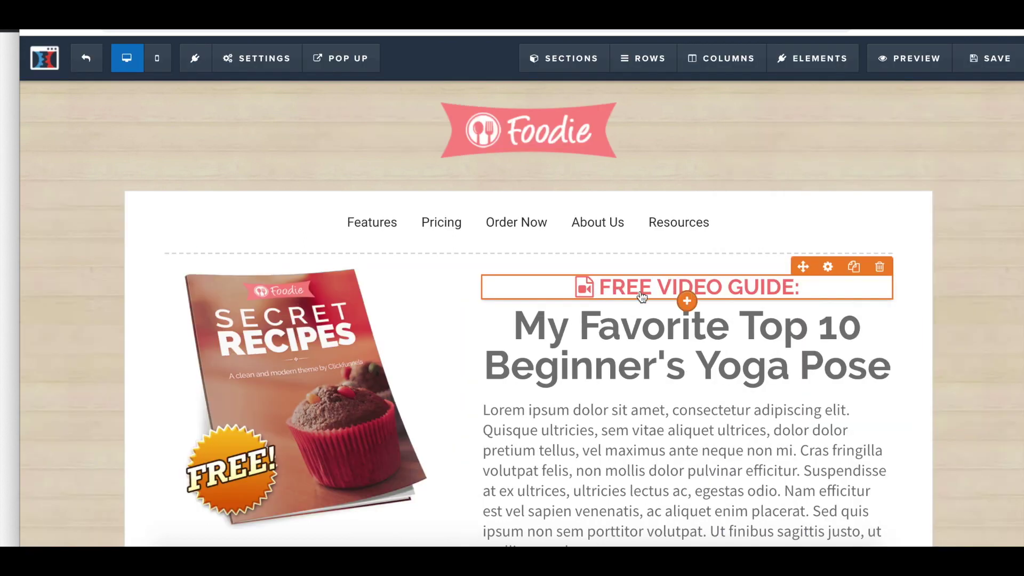
pyautogui.moveTo(600, 288); pyautogui.dragTo(794, 288)
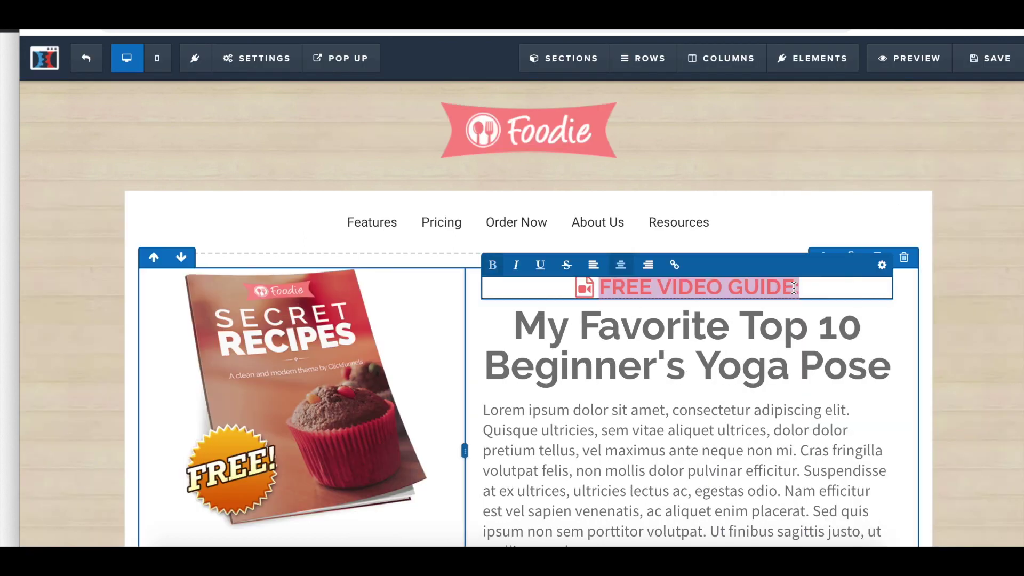
pyautogui.write('E')
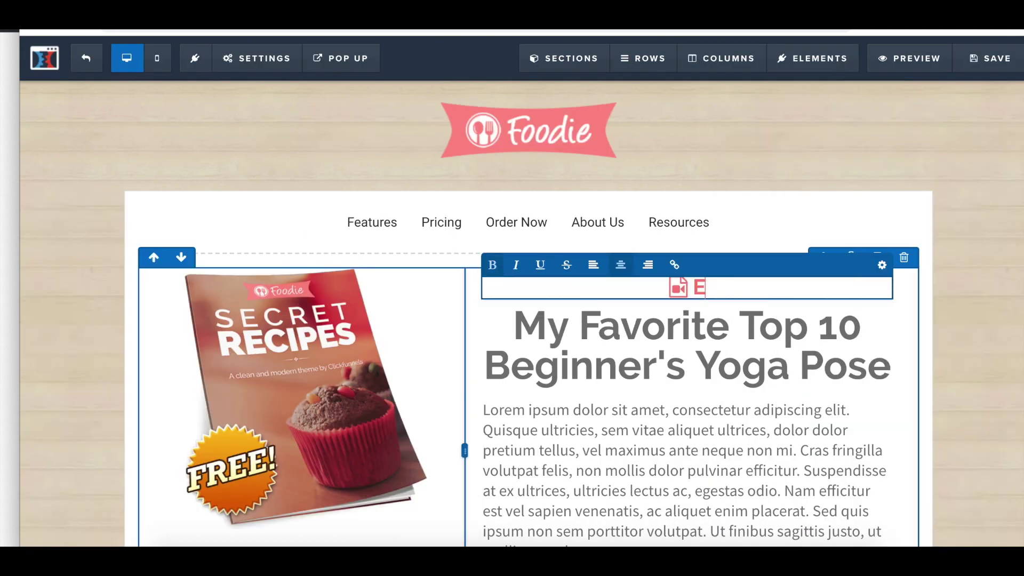
pyautogui.write('dit Your Text')
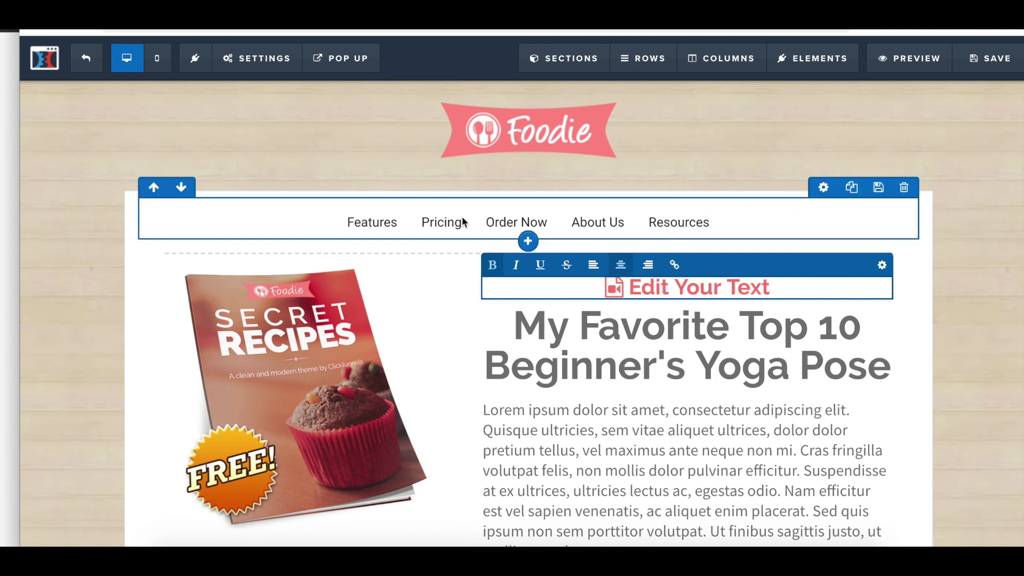
pyautogui.click(647, 223)
pyautogui.scroll(-5, 733, 269)
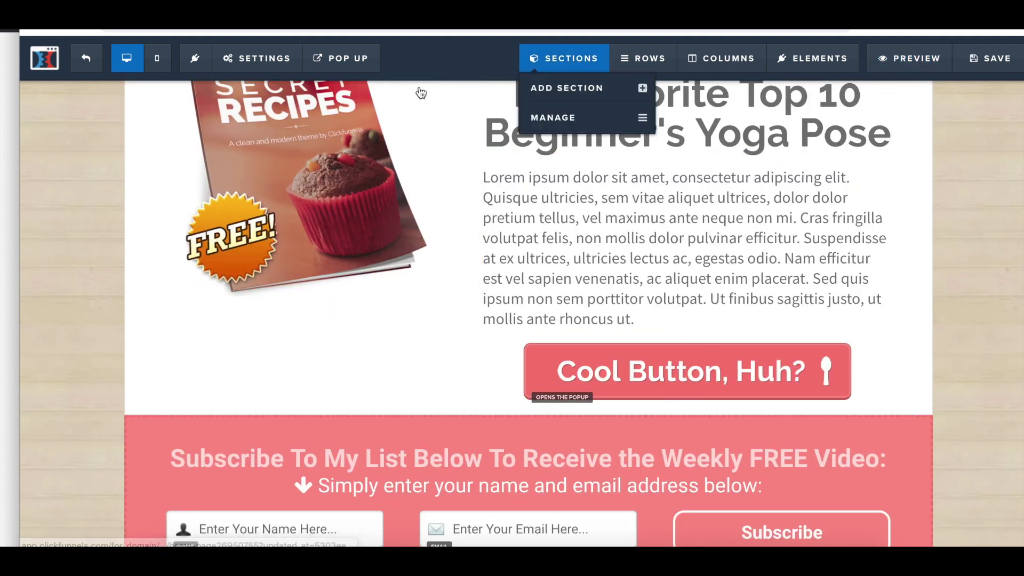
pyautogui.click(160, 67)
pyautogui.scroll(5, 490, 231)
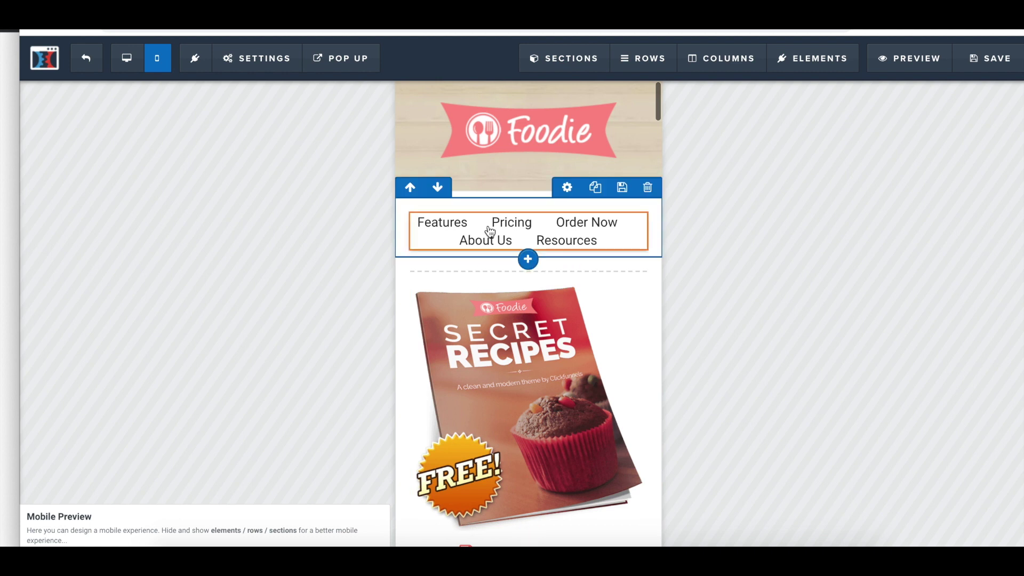
pyautogui.scroll(-4, 489, 230)
pyautogui.scroll(-6, 489, 230)
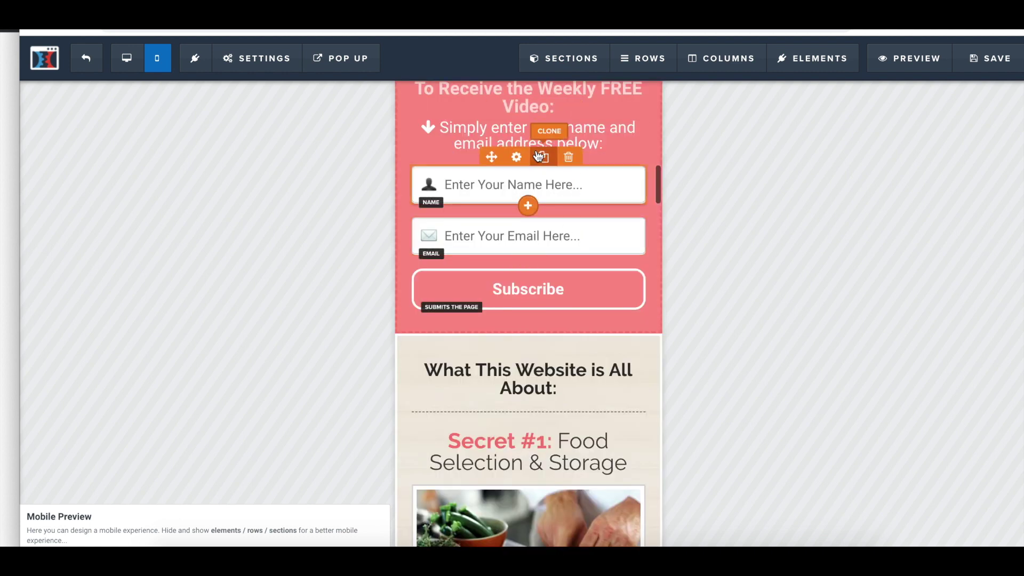
pyautogui.click(126, 68)
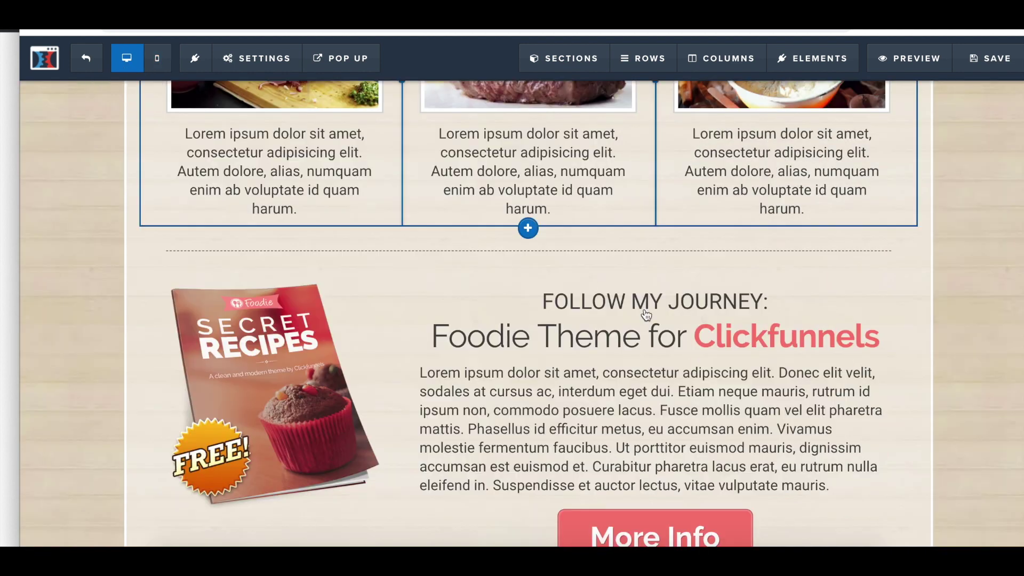
pyautogui.scroll(3, 647, 312)
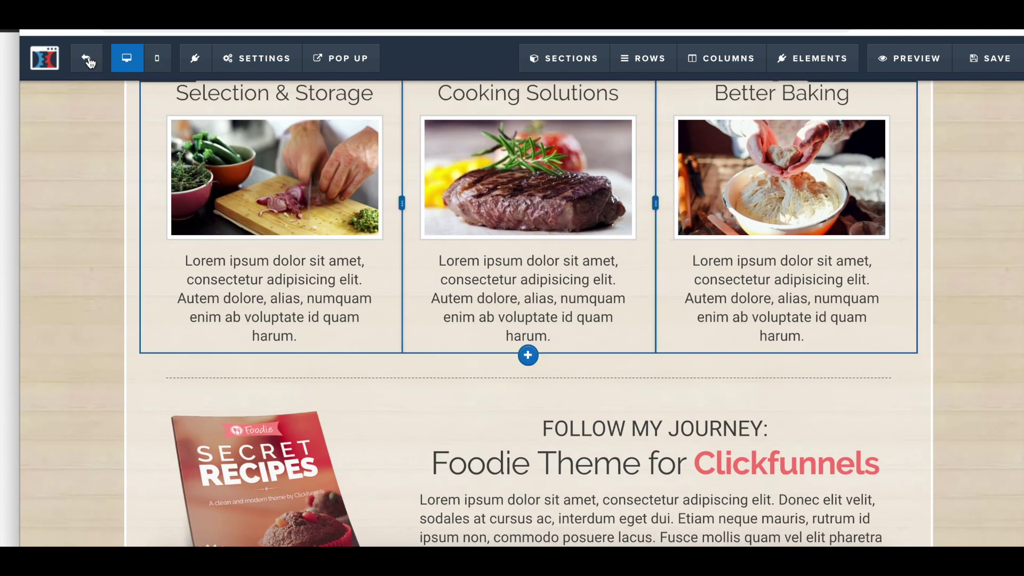
# Step: Exit the page editor and confirm leaving the site
pyautogui.click(89, 62)
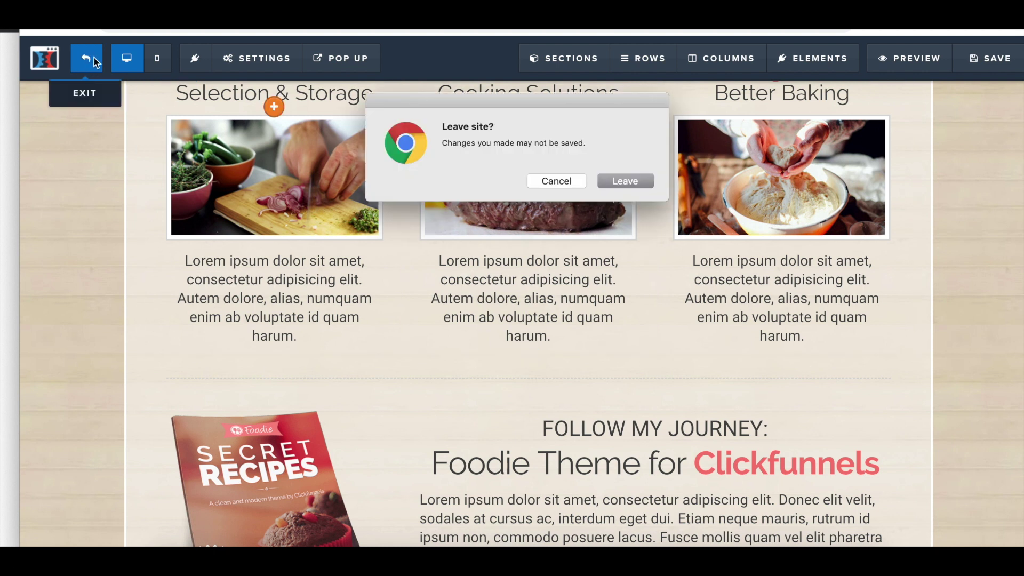
pyautogui.click(625, 181)
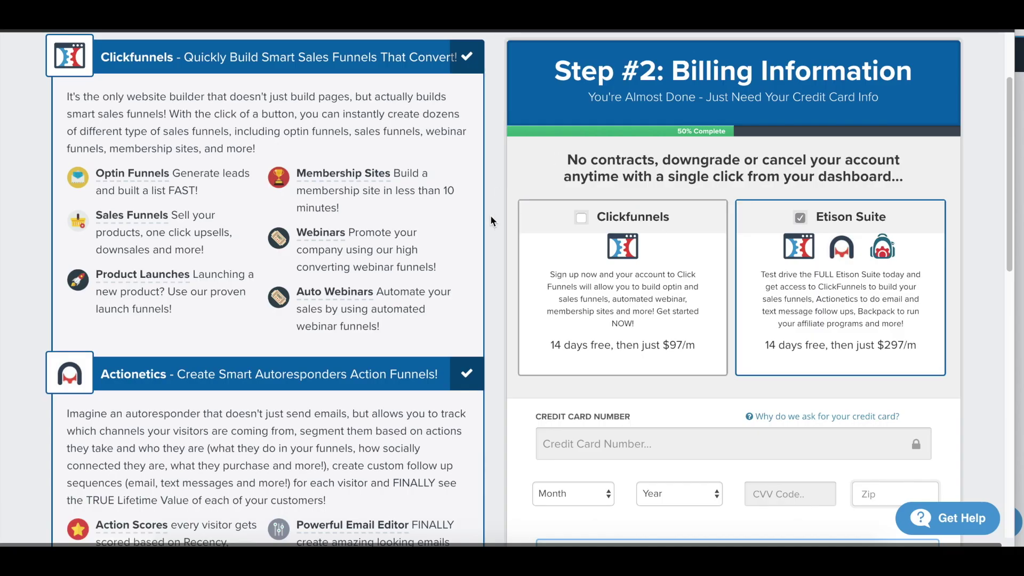
pyautogui.click(667, 291)
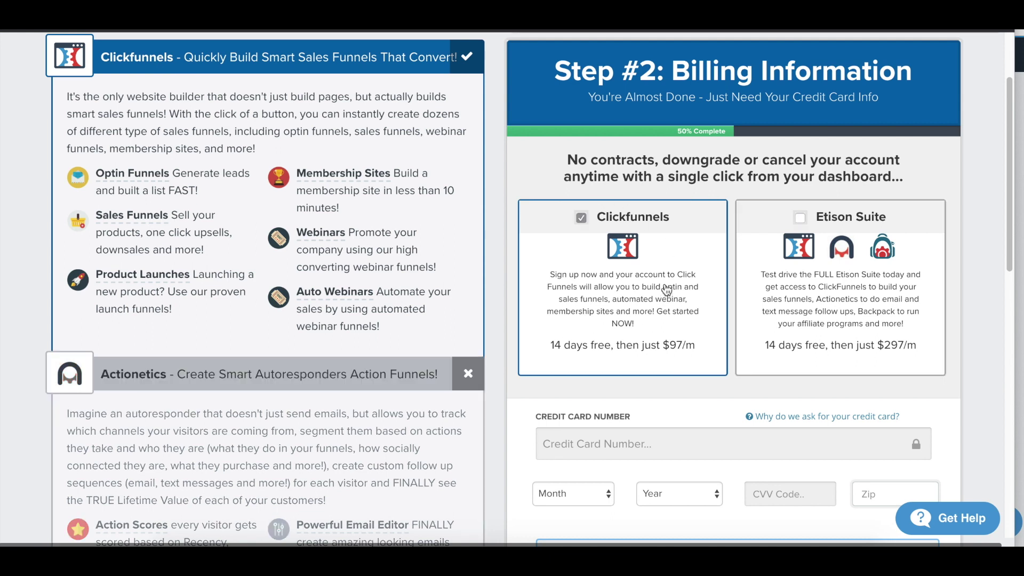
pyautogui.click(836, 265)
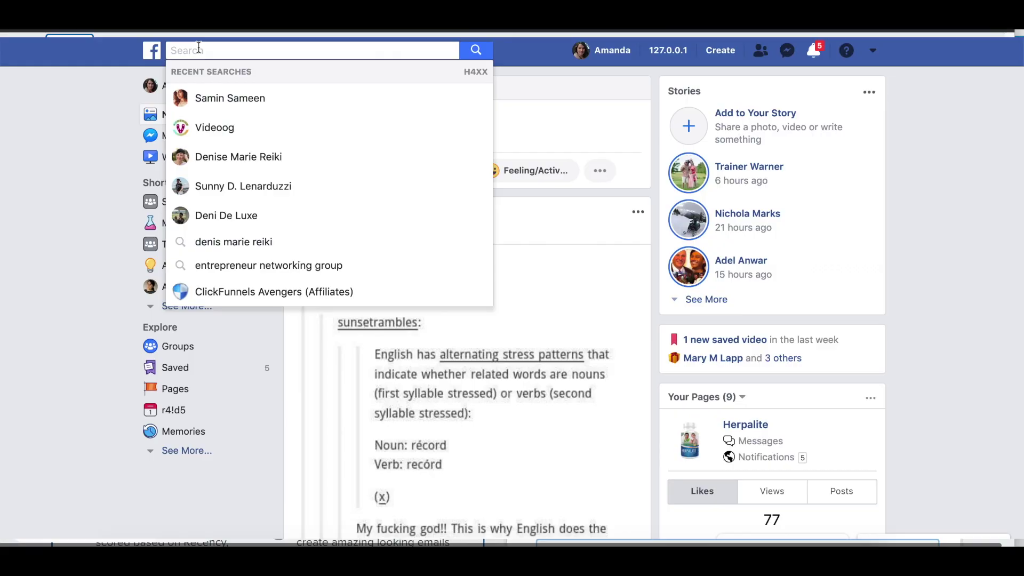
# Step: Search Facebook for 'the entrepreneur shack' and open The Entrepreneur Shack page
pyautogui.write('the entrepreneur shack')
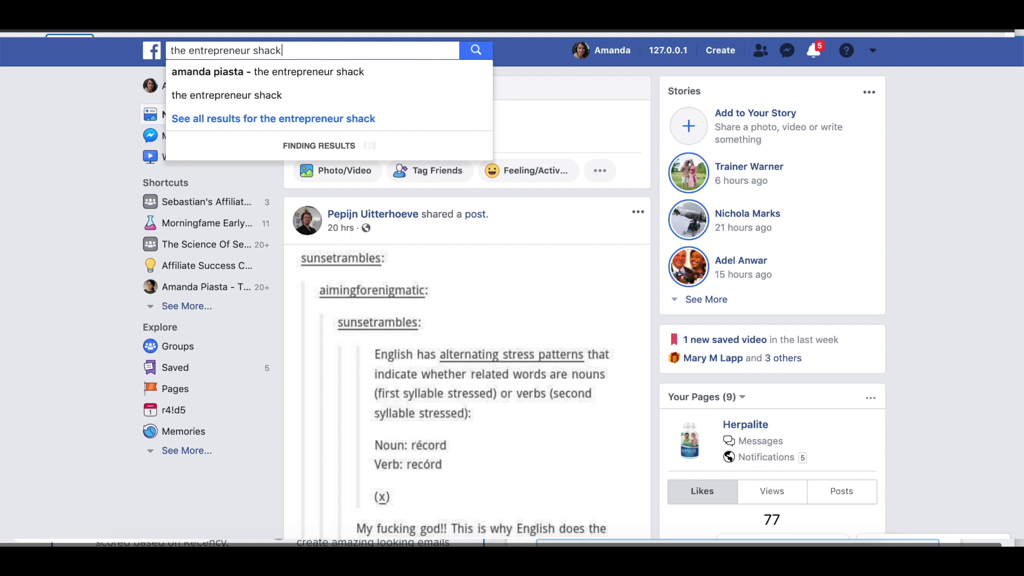
pyautogui.press('Return')
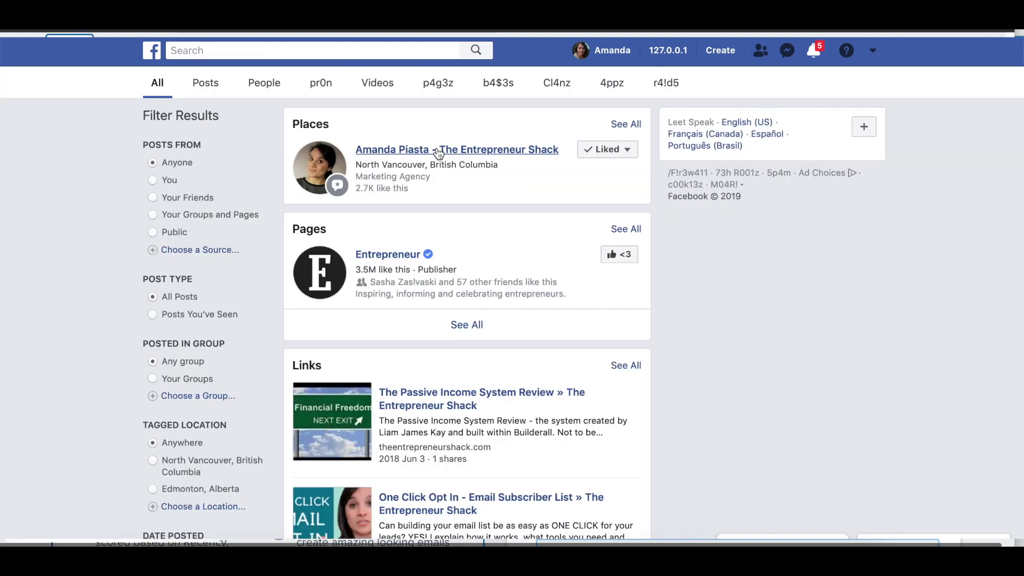
pyautogui.click(438, 150)
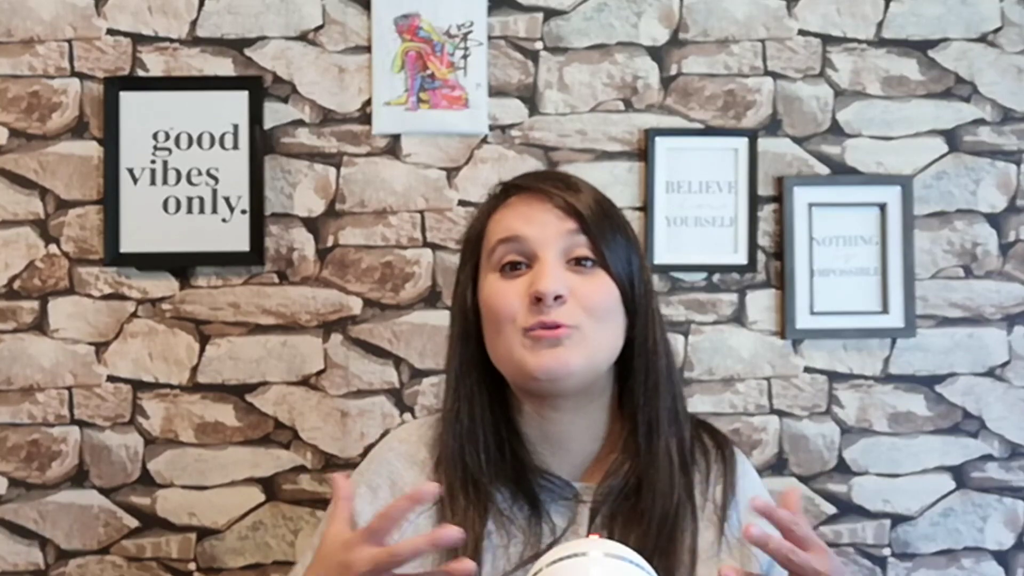